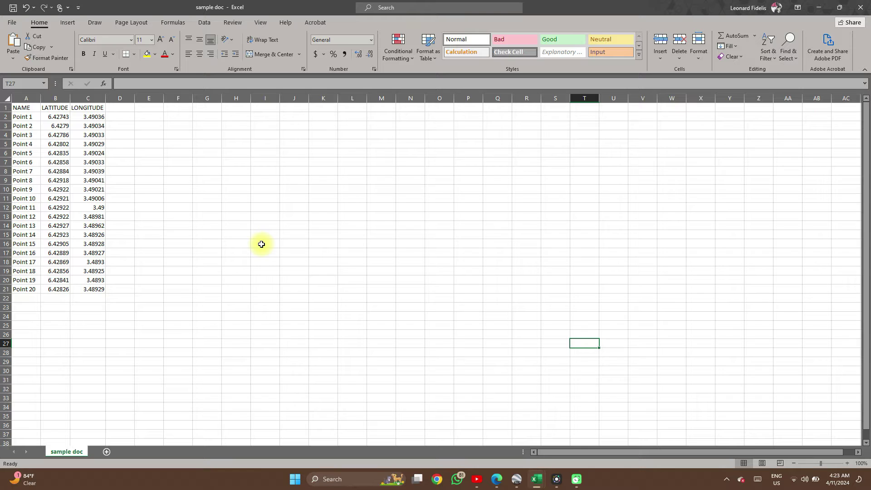
- Try to save the sheet as "sample doc" in CSV (Comma delimited) format in the Attachments folder, declining to replace the existing file
click(10, 24)
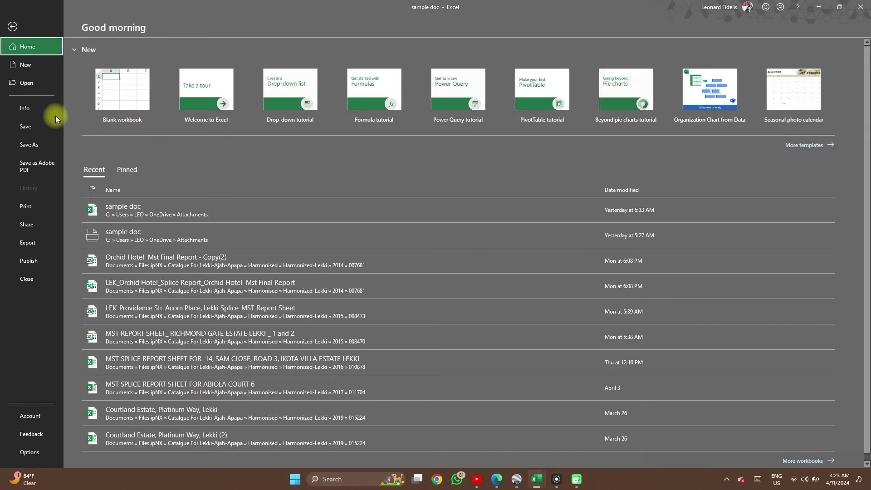
click(43, 142)
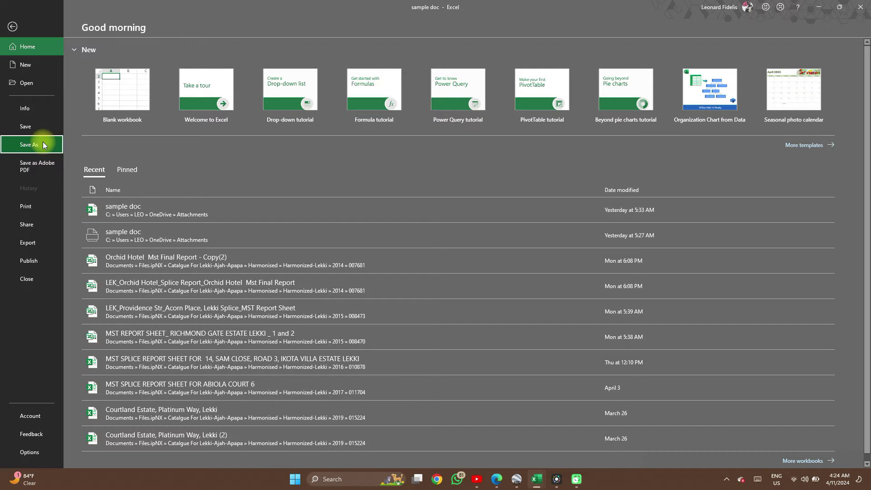
click(151, 122)
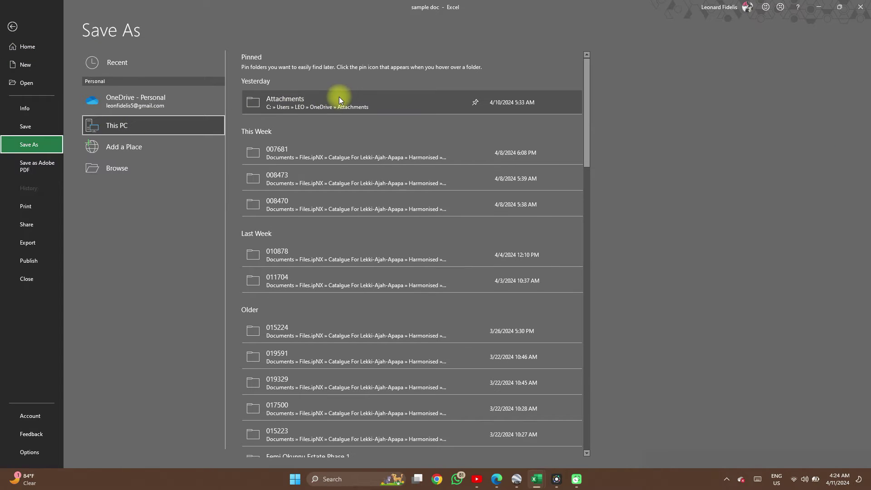
click(340, 100)
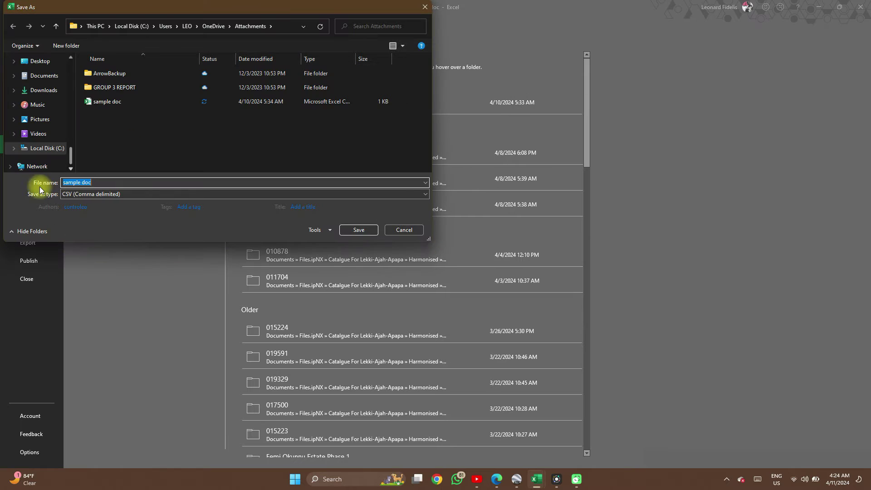
click(141, 195)
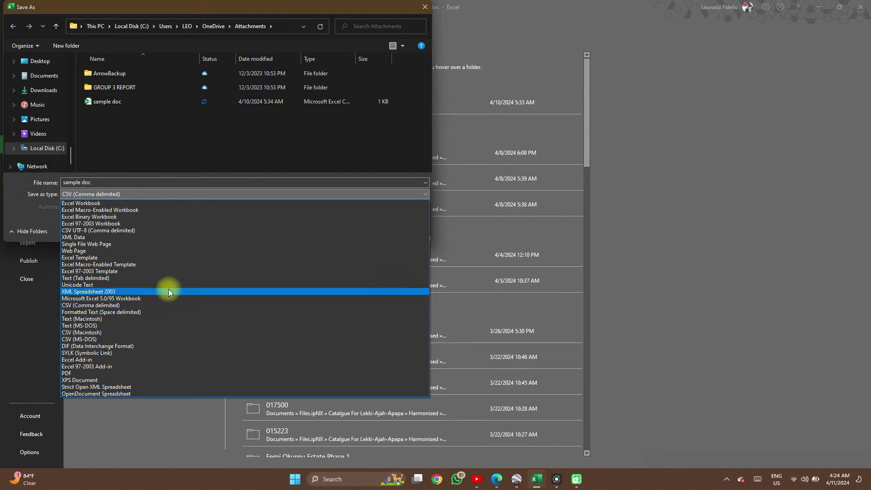
click(167, 194)
click(330, 211)
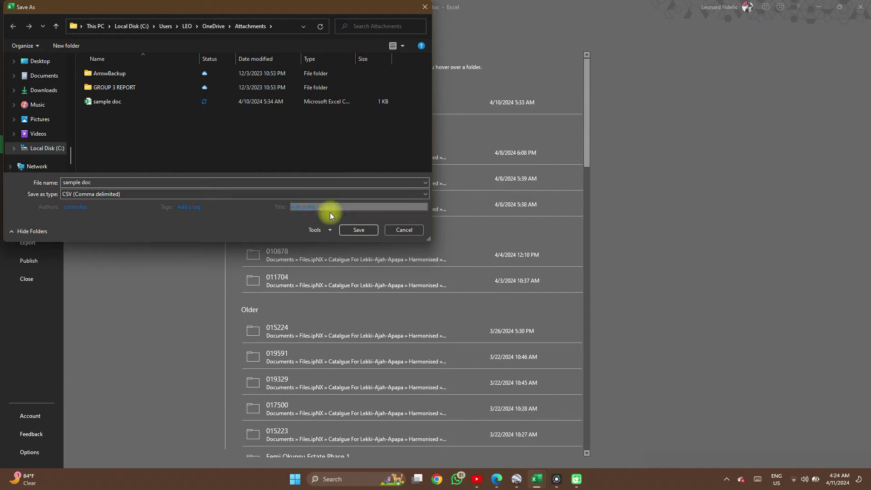
click(356, 229)
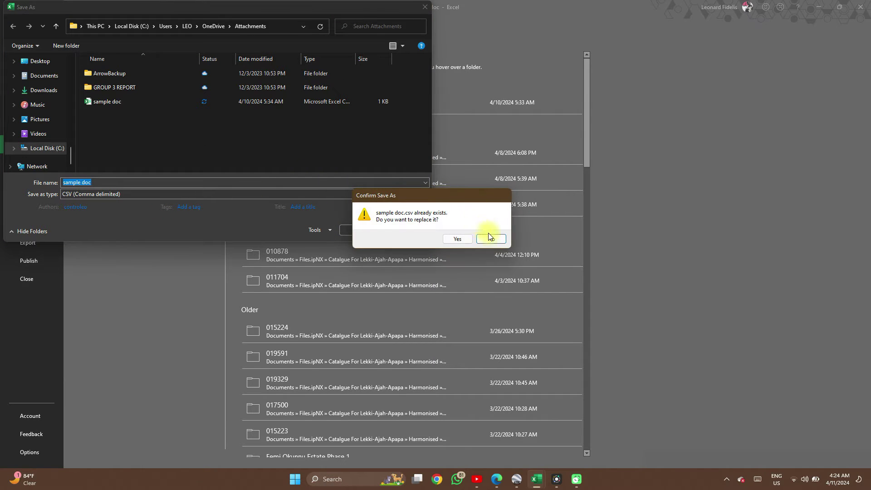
click(490, 238)
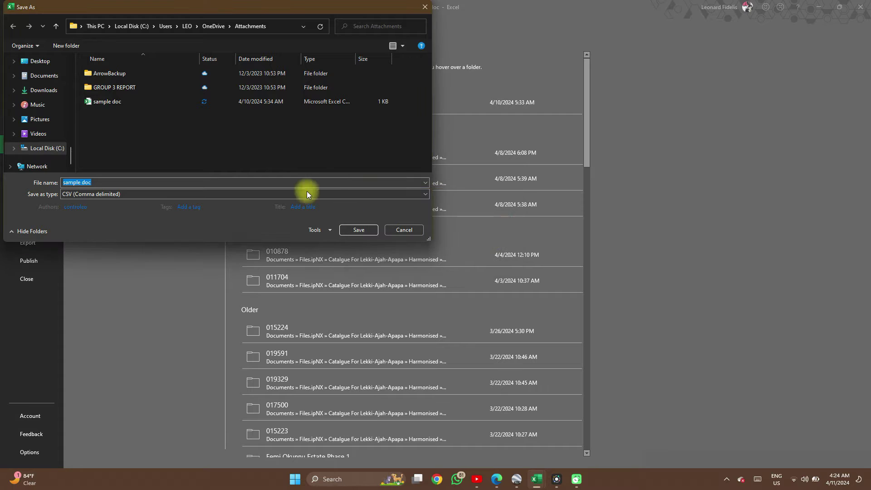
click(403, 229)
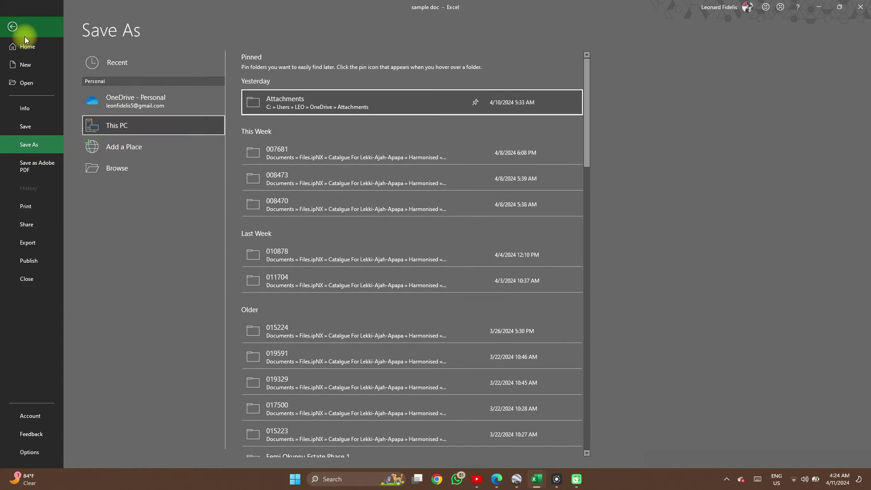
click(16, 29)
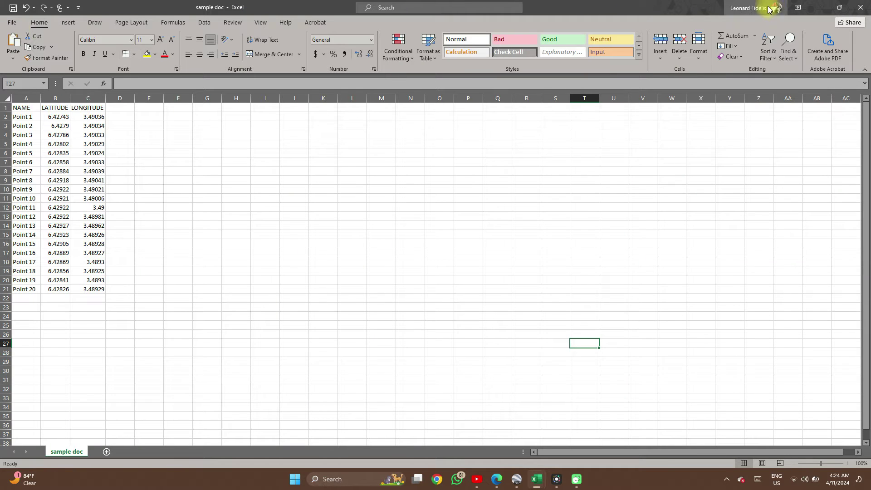
- Switch to Google Earth Pro and import the "sample doc" file from the Attachments folder as Generic Text (*.txt *.csv)
click(820, 10)
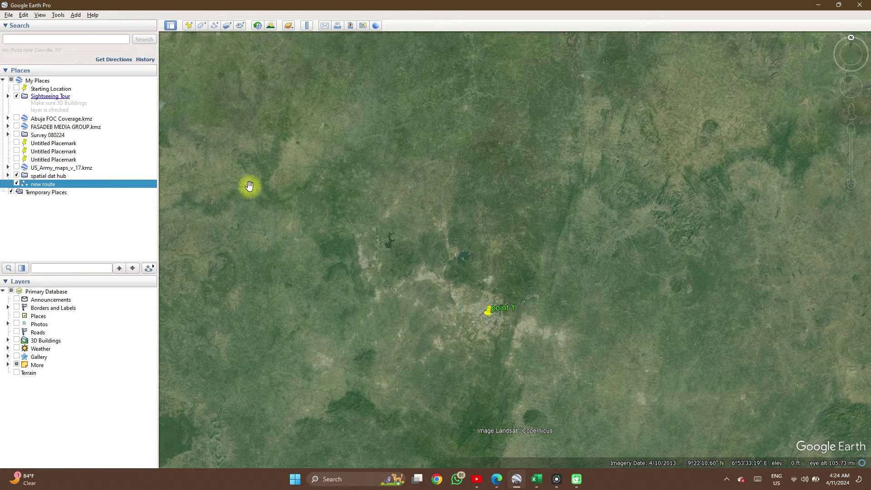
click(9, 15)
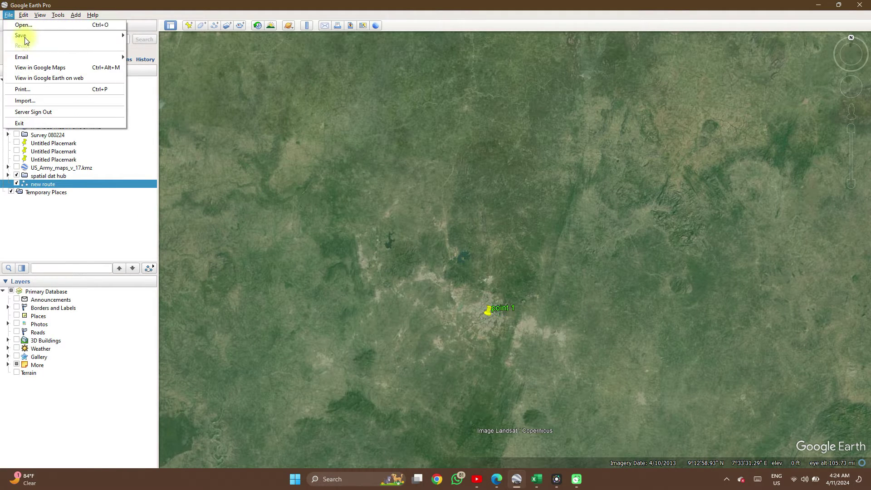
click(23, 101)
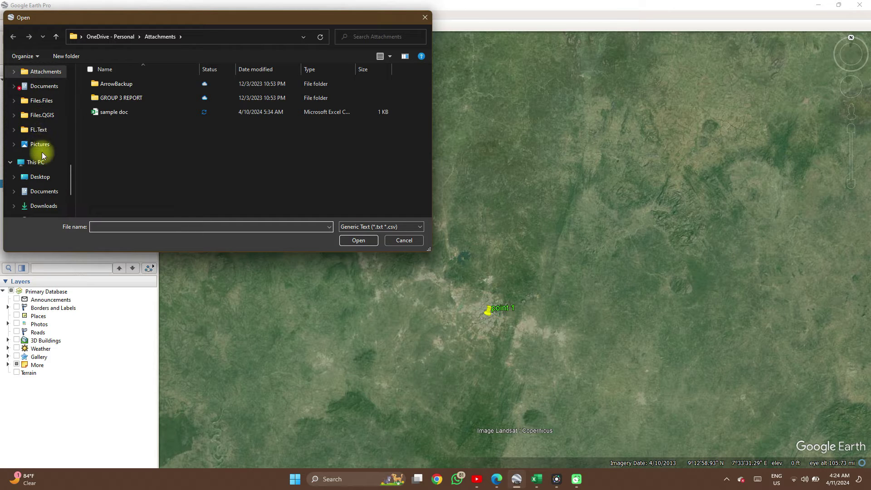
scroll(39, 151, down, 2)
scroll(41, 152, up, 2)
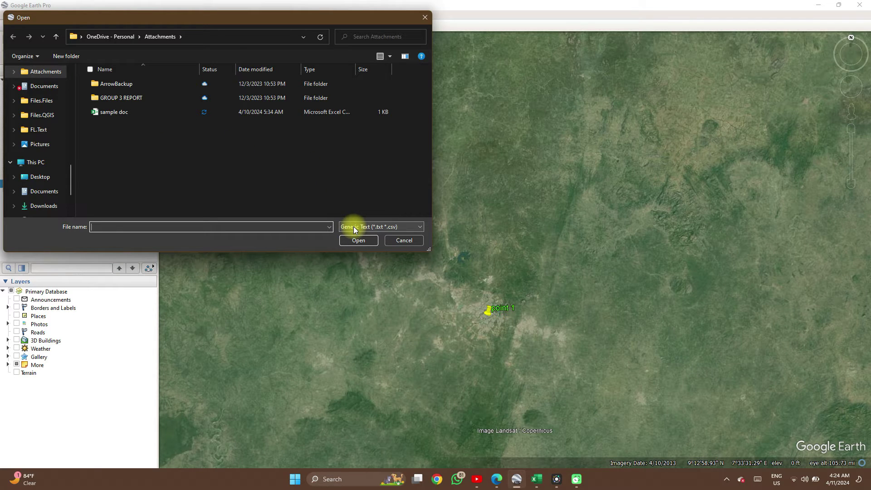
click(387, 227)
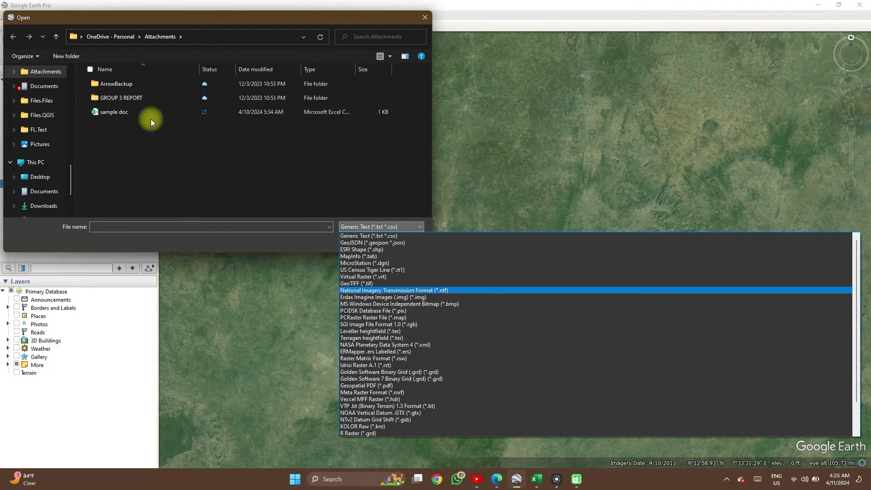
click(112, 119)
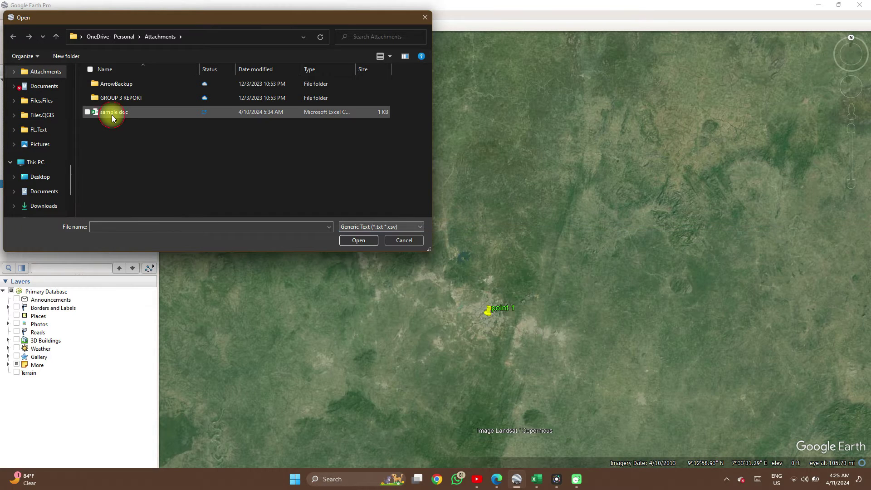
click(112, 117)
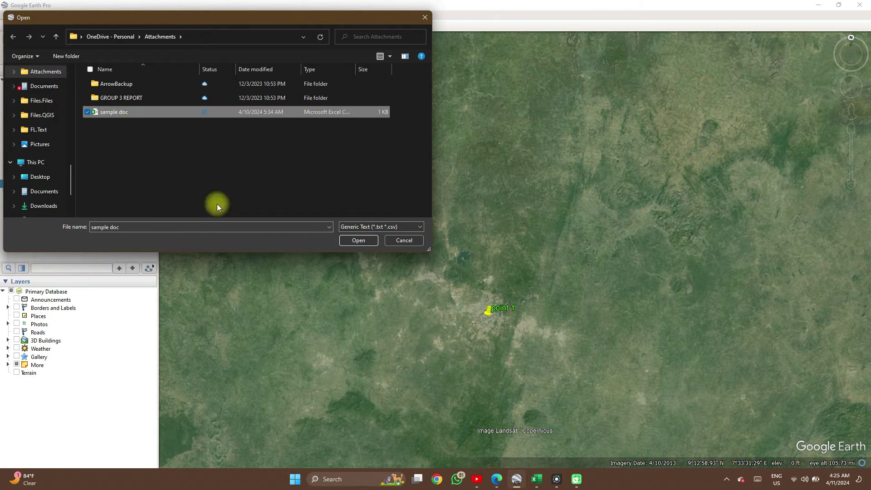
click(372, 238)
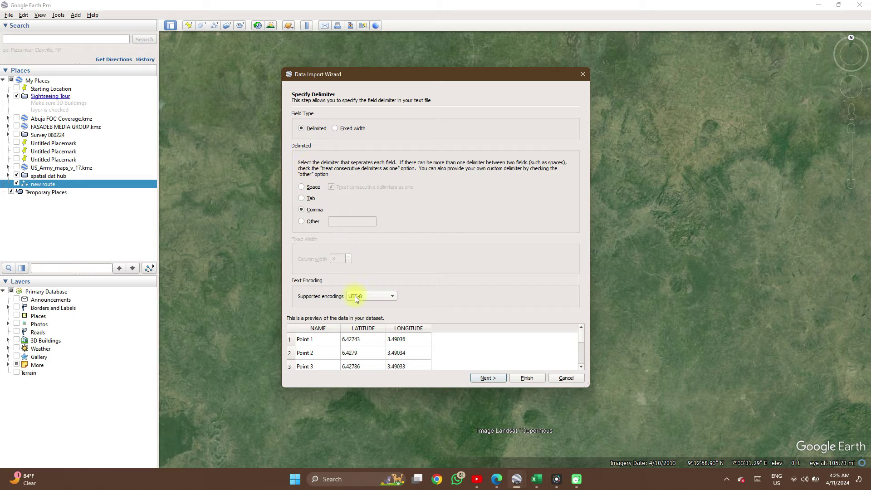
- Set the text encoding to UTF-8 for the comma-delimited import and continue to the coordinate field selection
scroll(365, 300, down, 10)
click(374, 296)
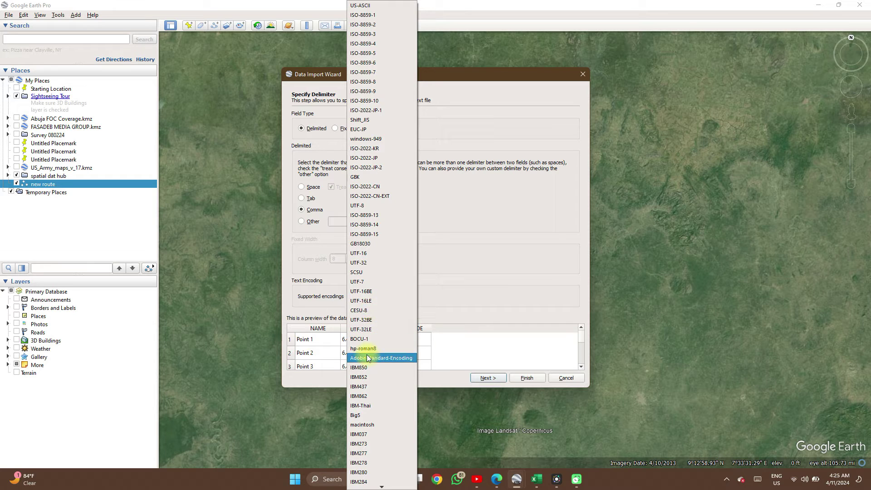
scroll(372, 325, down, 15)
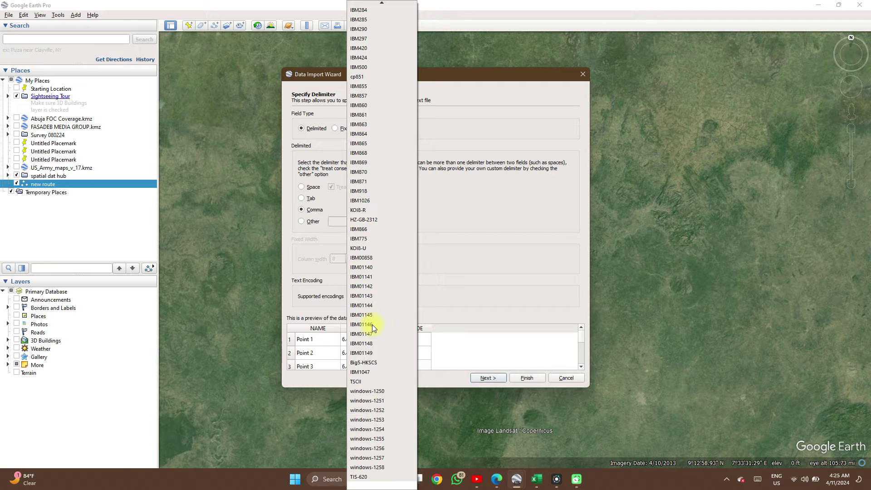
scroll(372, 325, up, 12)
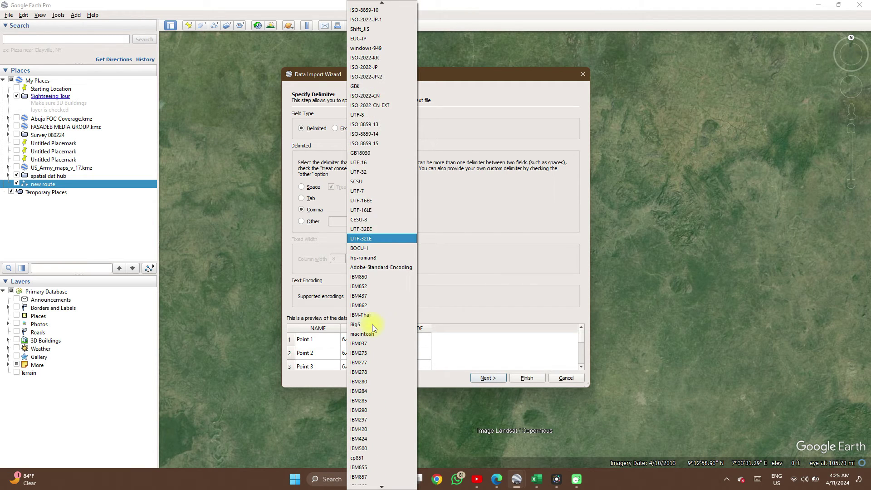
scroll(372, 325, up, 2)
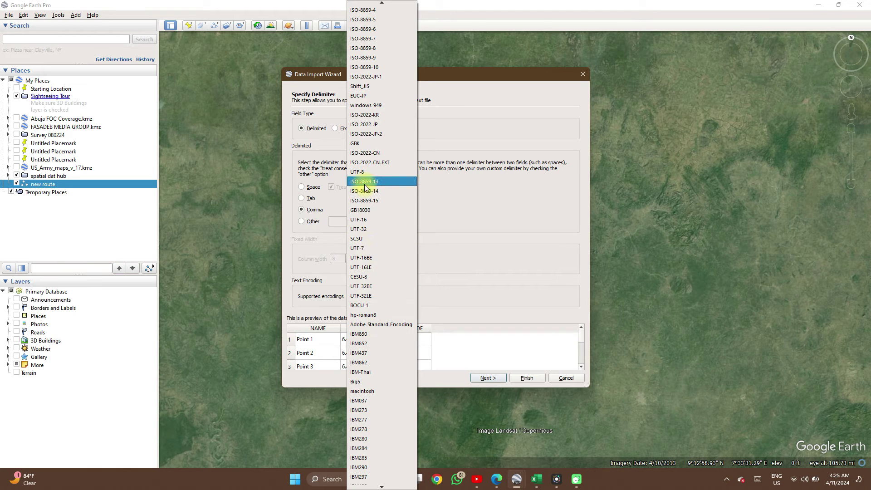
click(363, 173)
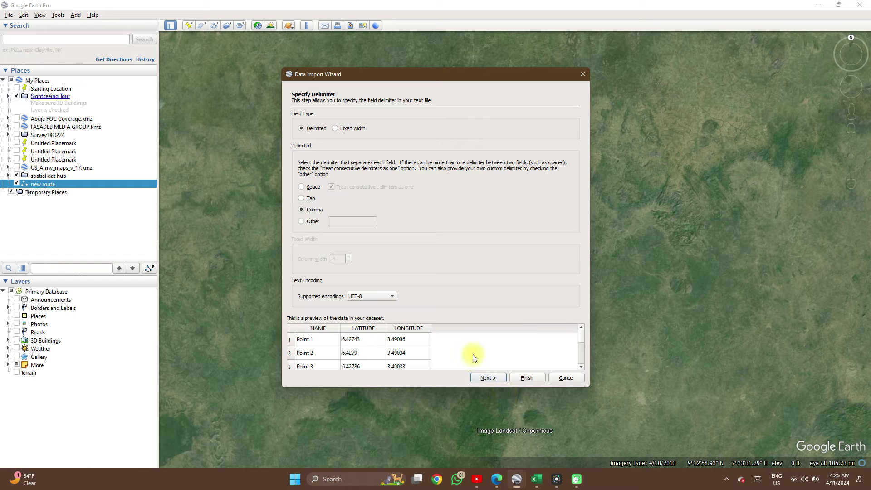
click(483, 381)
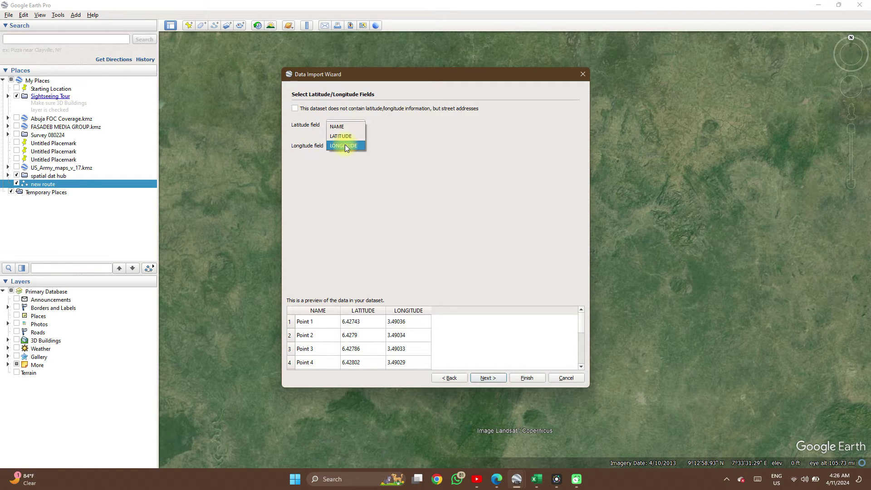
- Use LATITUDE and LONGITUDE as the coordinate fields and finish the import with the default field types
click(354, 162)
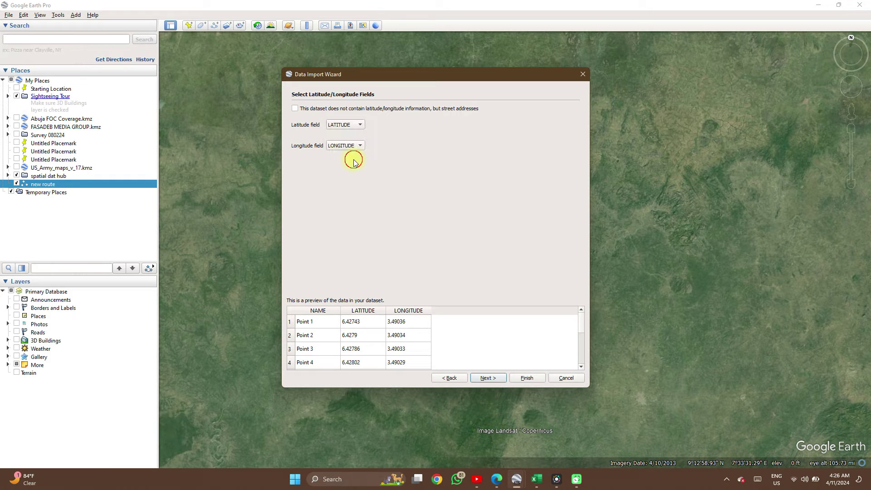
click(489, 378)
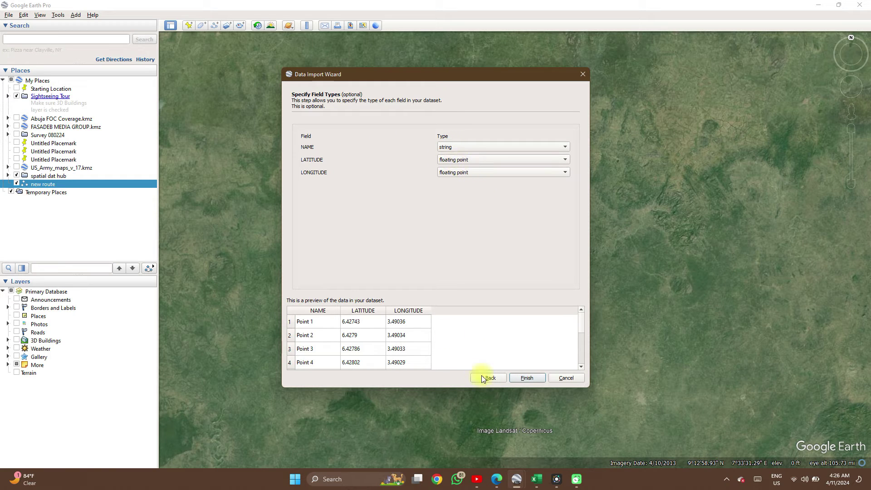
click(527, 378)
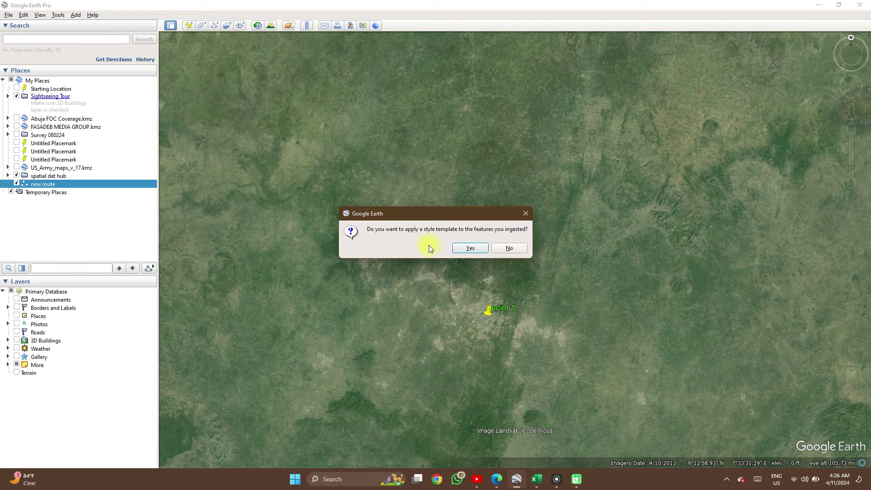
- Choose to apply a style template to the imported points and set its name field to NAME
click(469, 249)
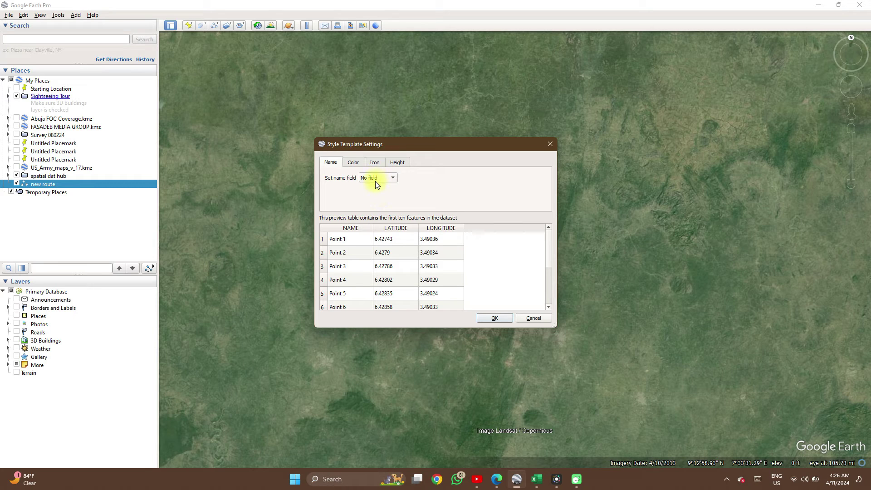
click(374, 178)
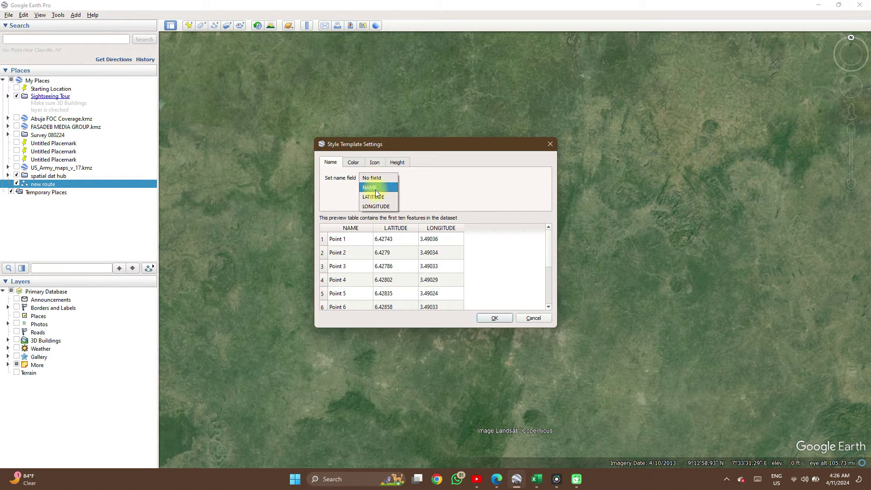
click(375, 190)
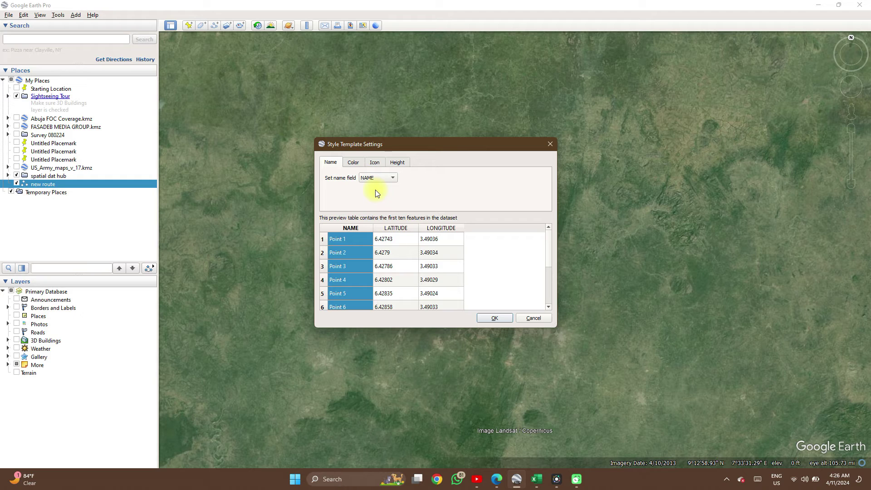
- Assign the same red map pin icon to all imported features in the style template
click(373, 162)
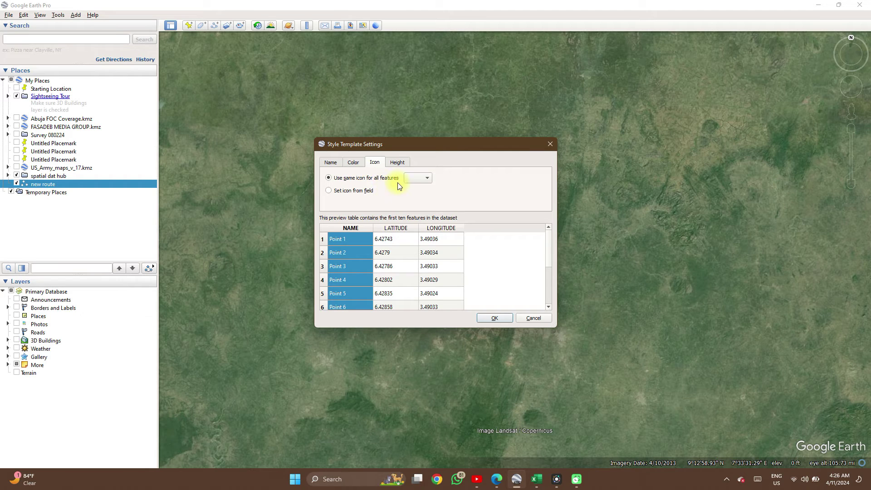
click(417, 178)
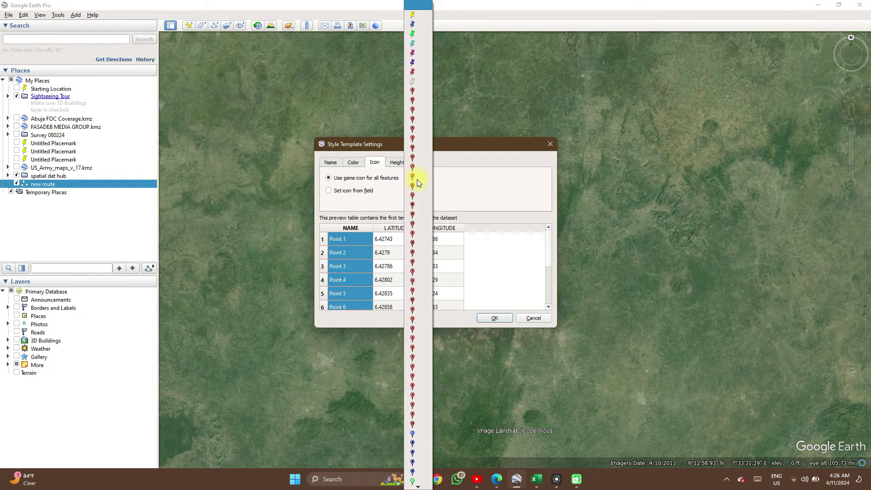
click(416, 180)
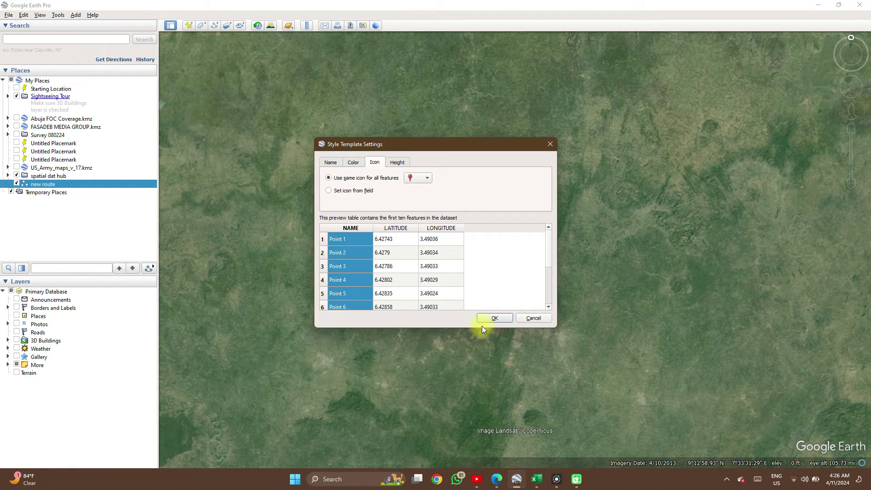
- Accept the style template with features clamped to ground and a single color, and save it over the existing sample doc.kst
click(392, 164)
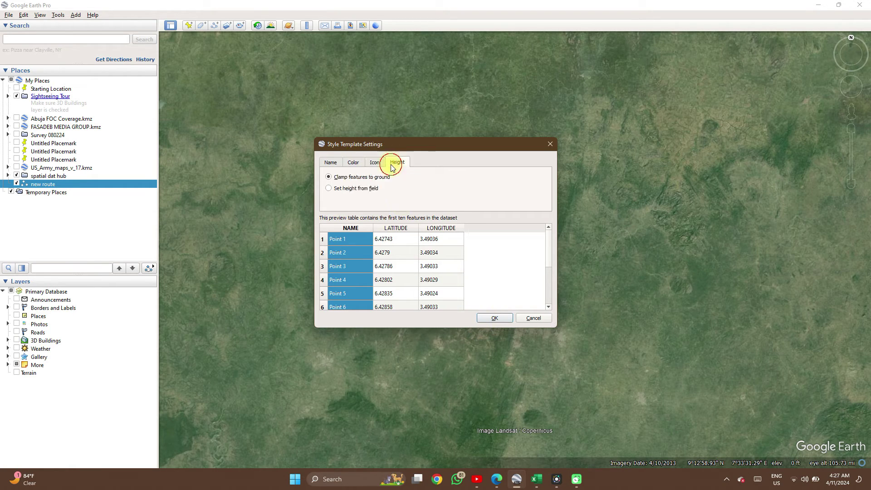
click(352, 163)
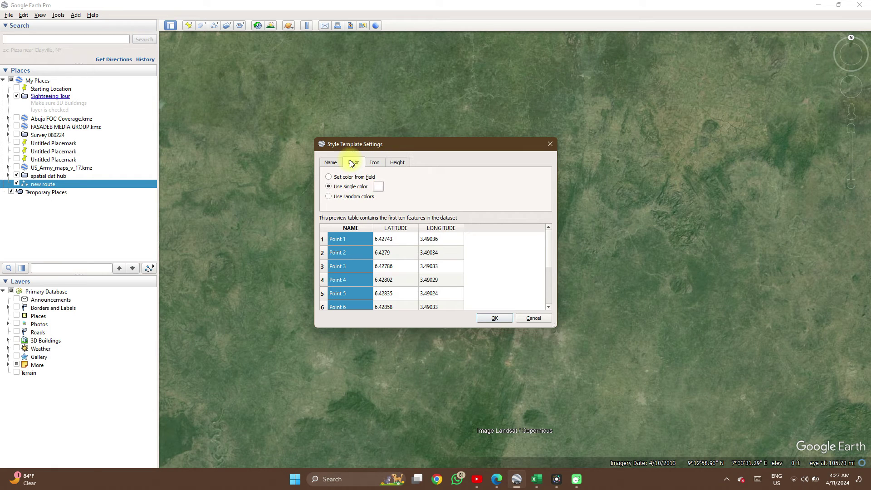
click(493, 318)
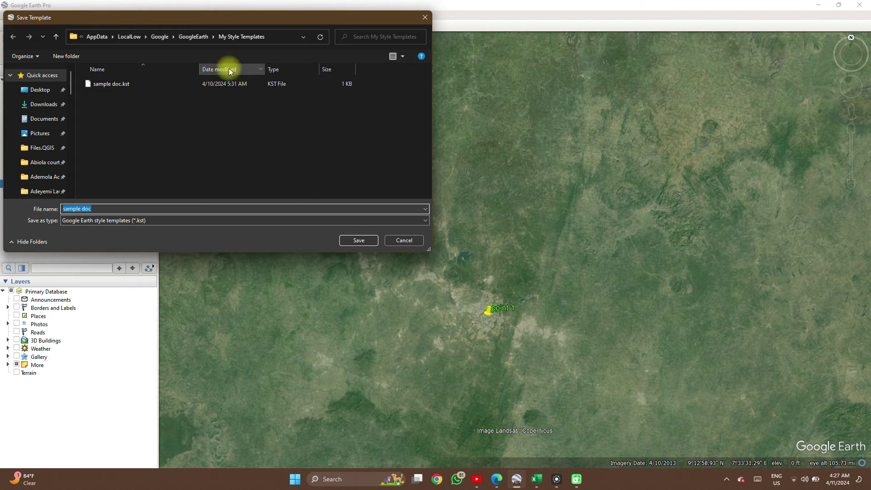
click(343, 240)
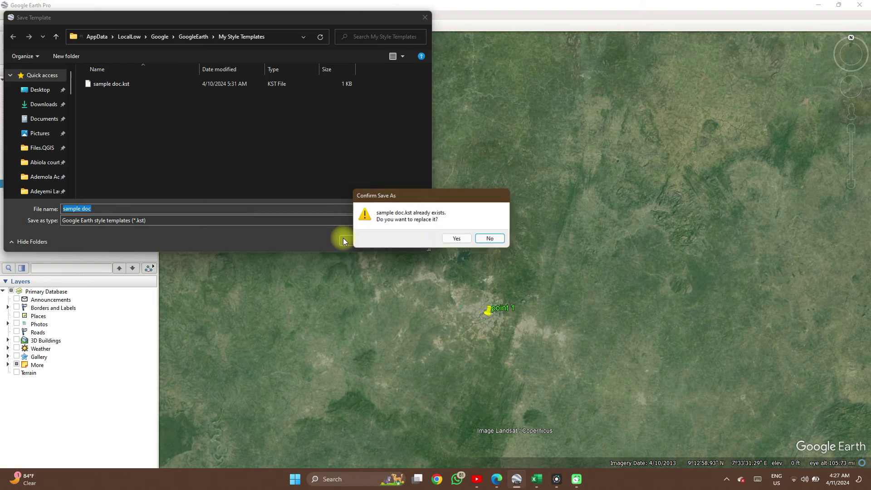
click(457, 239)
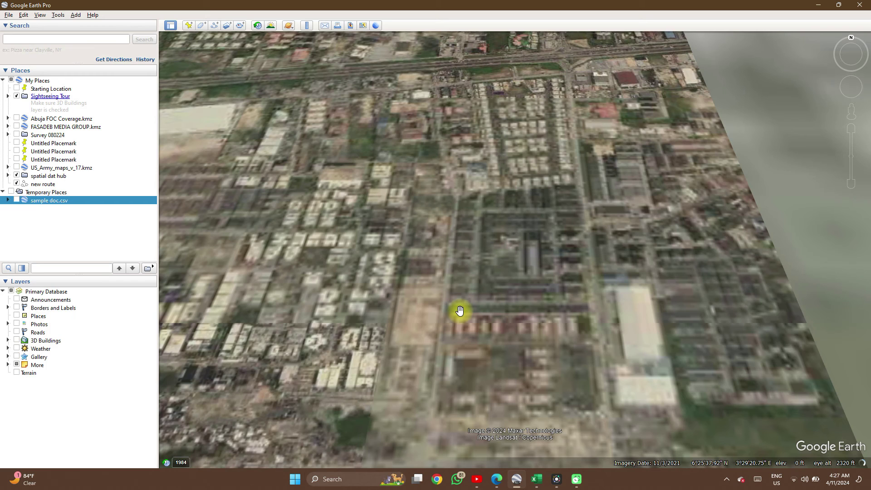
- Turn on the display of the imported sample doc.csv layer under Temporary Places
scroll(459, 311, down, 3)
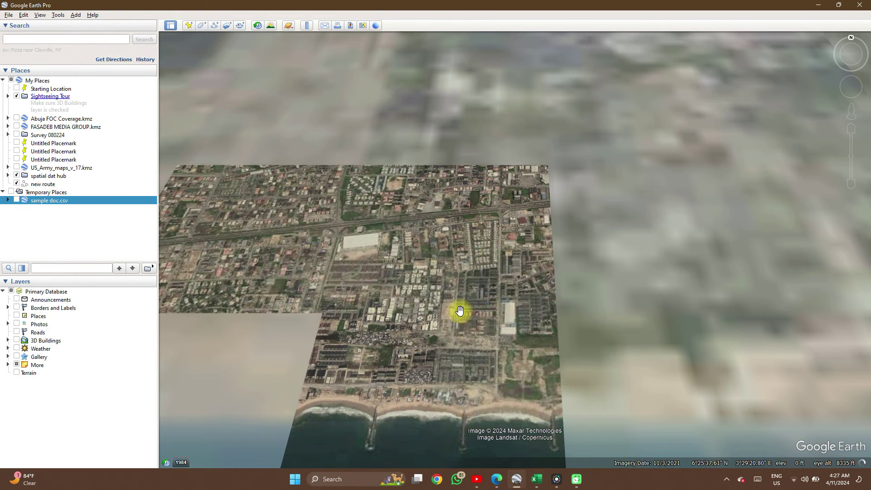
scroll(459, 311, down, 2)
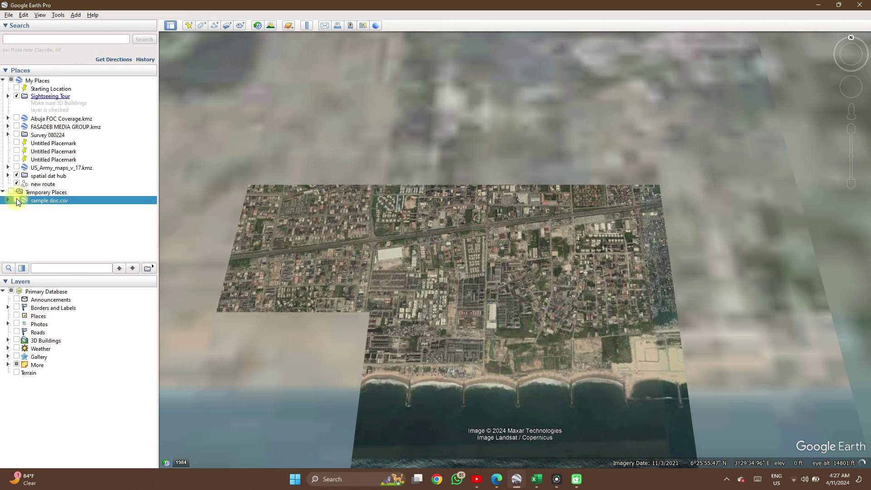
click(16, 200)
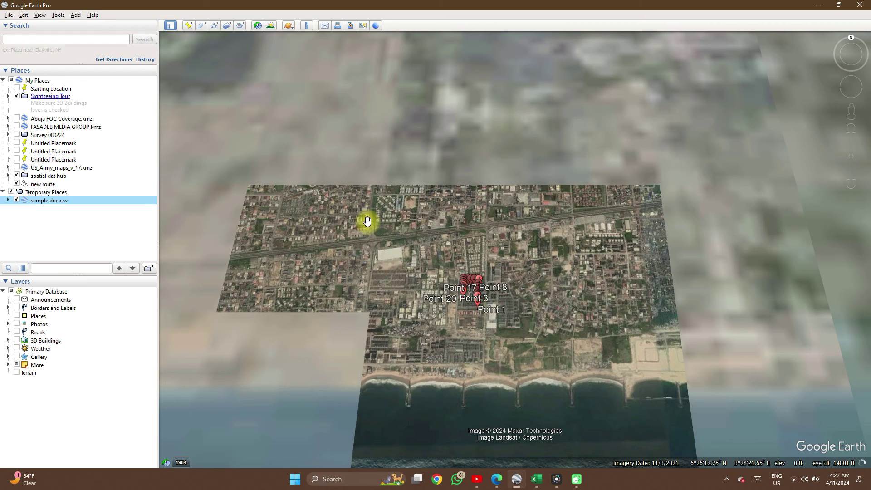
- Examine the imported points on the map up close, checking their positions, name labels and pin icons from Point 1 to Point 20
scroll(469, 286, up, 3)
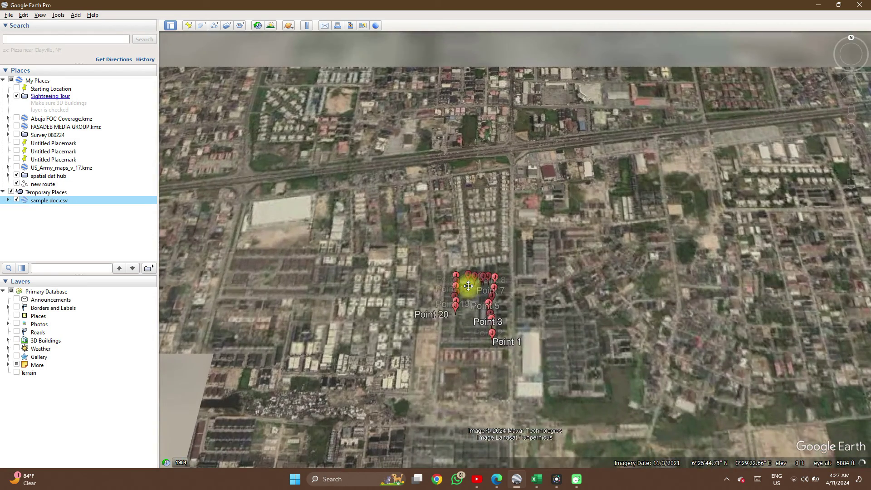
scroll(469, 286, up, 3)
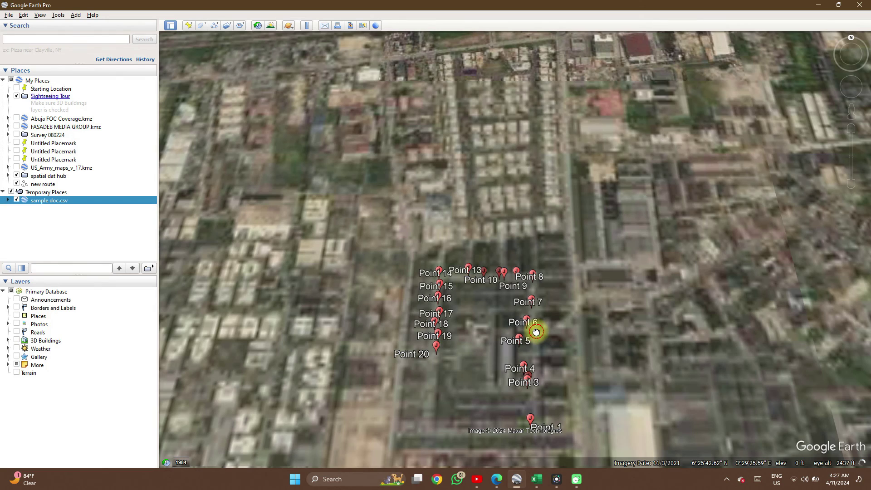
drag(536, 332, 528, 238)
scroll(508, 269, up, 3)
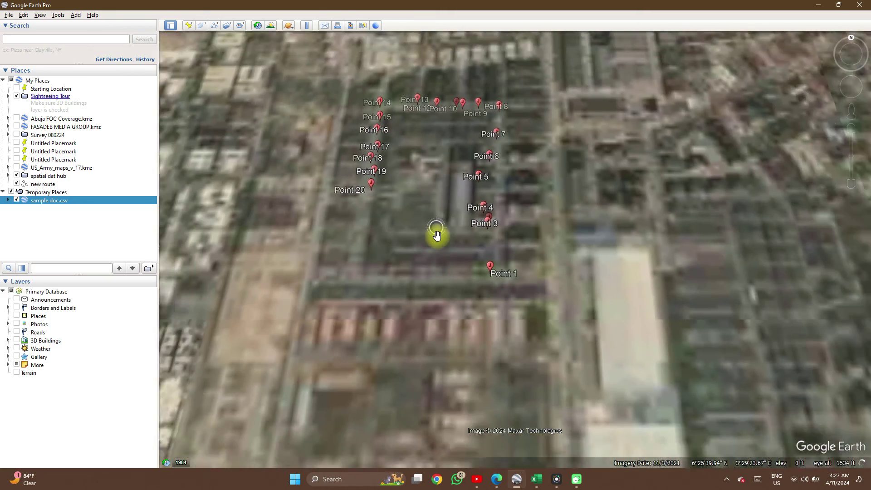
scroll(437, 235, down, 3)
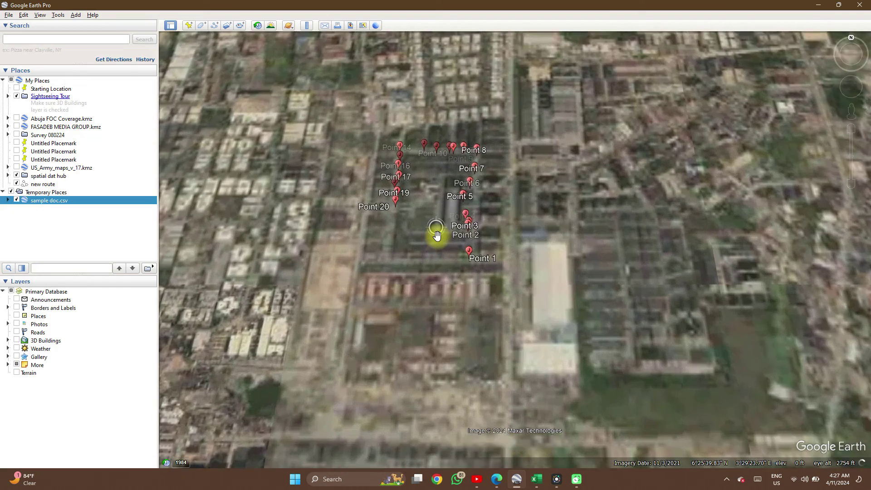
scroll(437, 235, up, 2)
scroll(369, 83, up, 3)
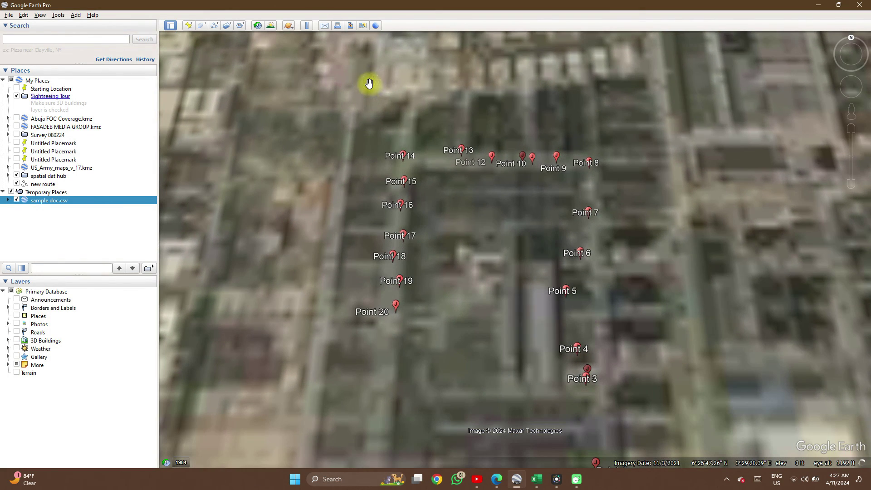
drag(492, 259, 472, 214)
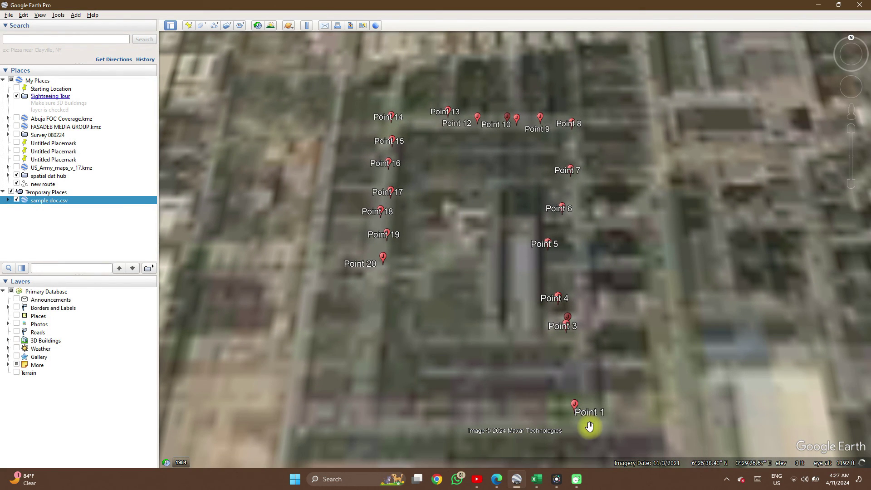